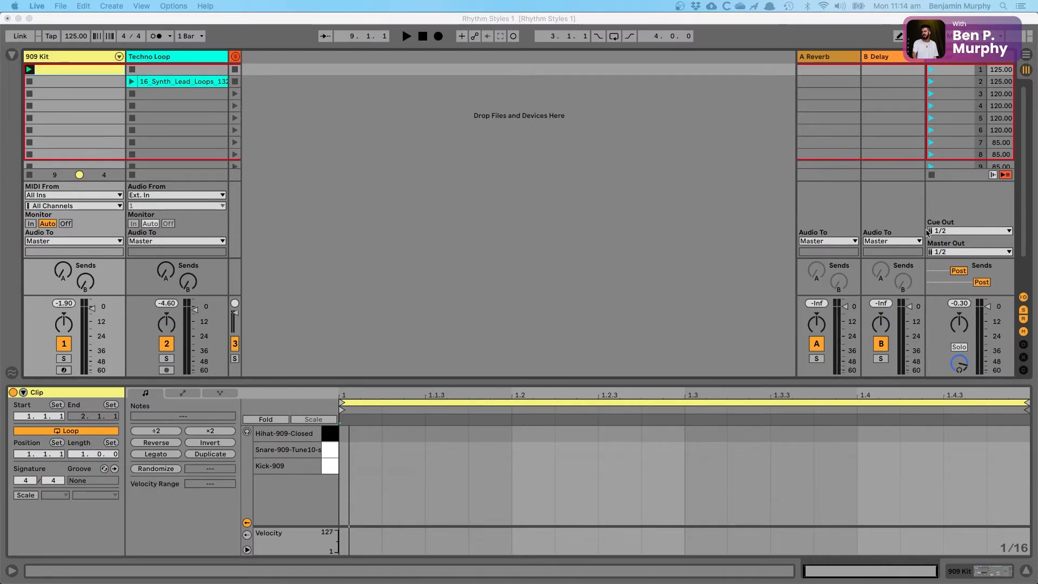
# - Draw Kick-909 sixteenth notes on all four beats of the bar and audition the clip
pyautogui.click(349, 158)
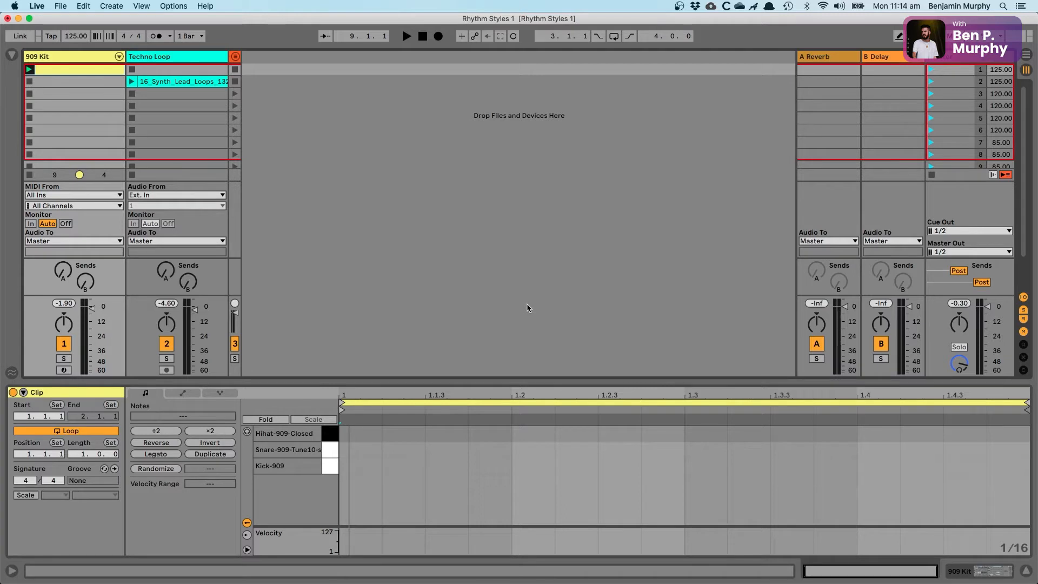
pyautogui.press('b')
pyautogui.click(361, 464)
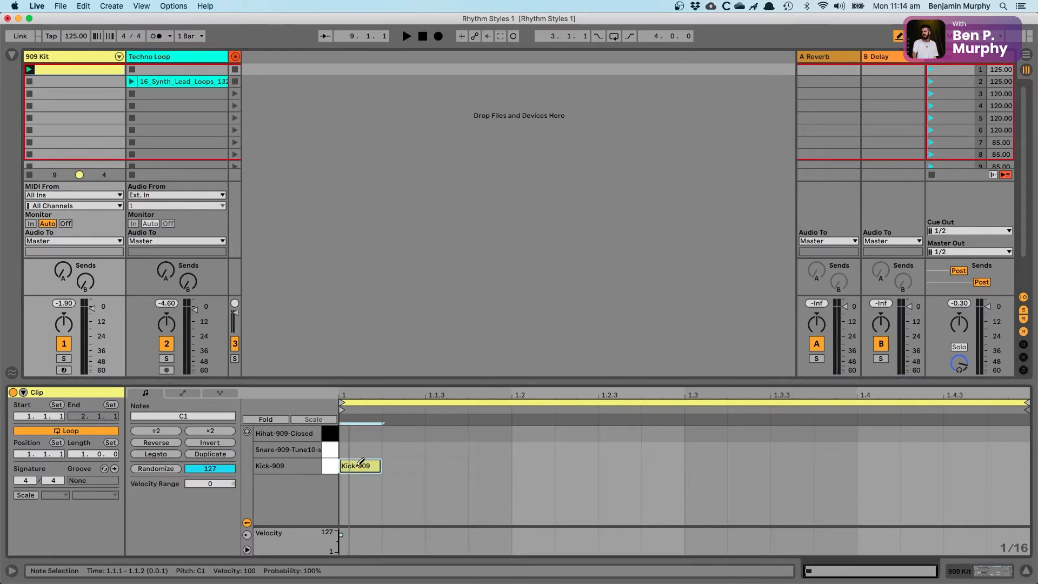
pyautogui.click(537, 464)
pyautogui.click(719, 463)
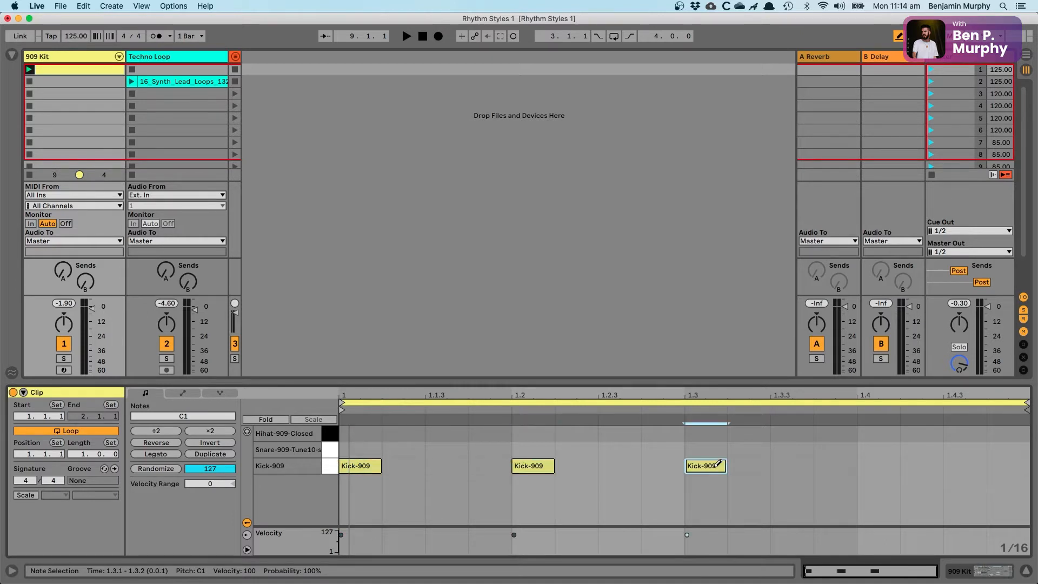
pyautogui.click(882, 465)
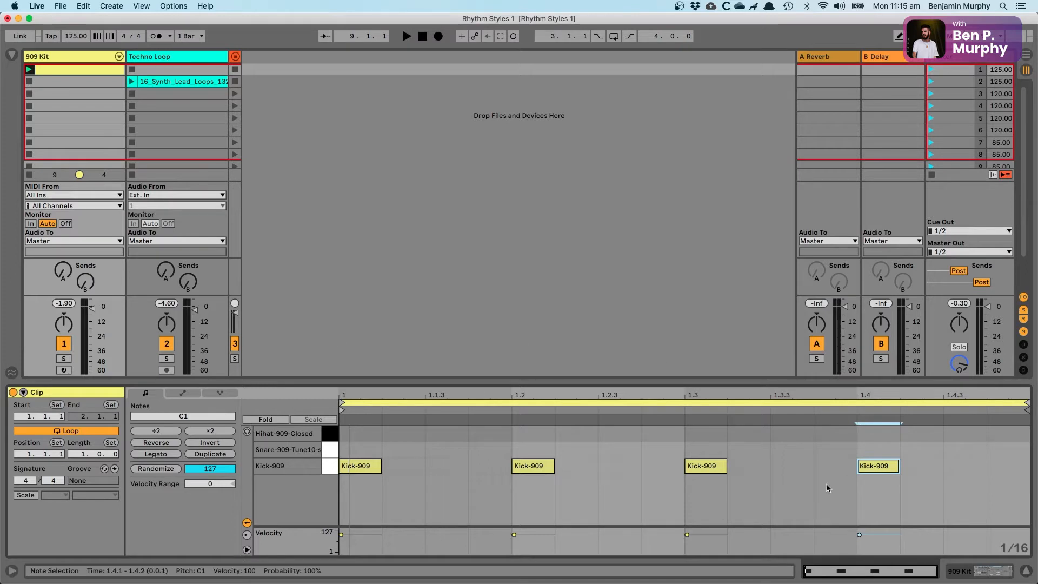
pyautogui.click(29, 70)
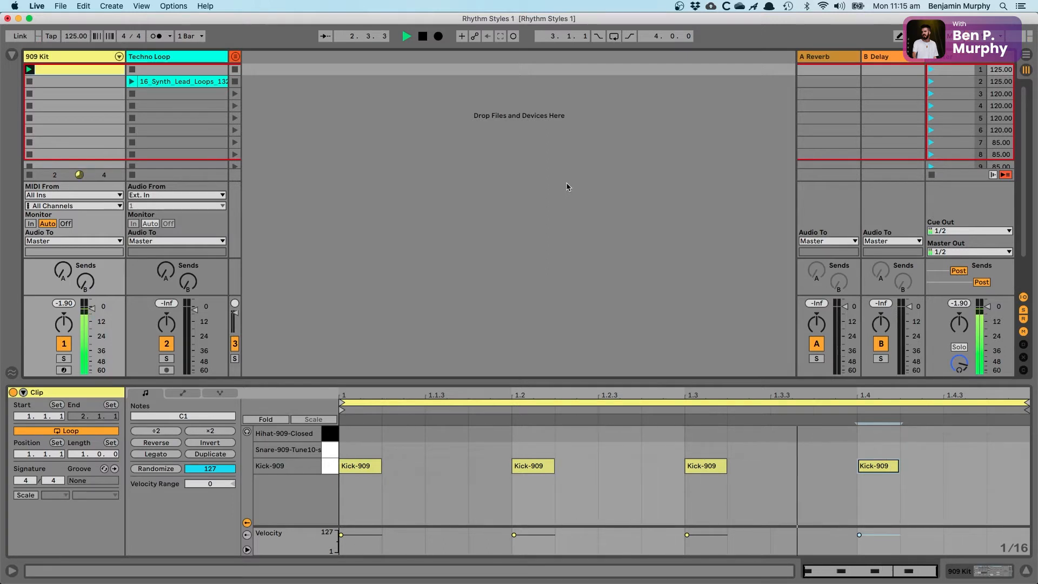
pyautogui.press('space')
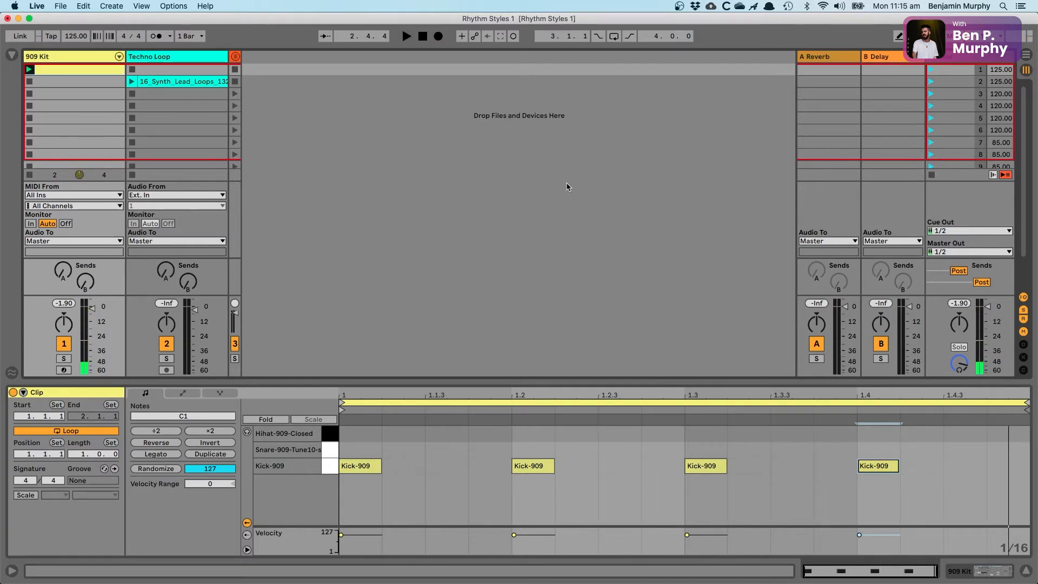
# - Add snare notes on beats 1.2 and 1.4 and audition the clip
pyautogui.click(604, 455)
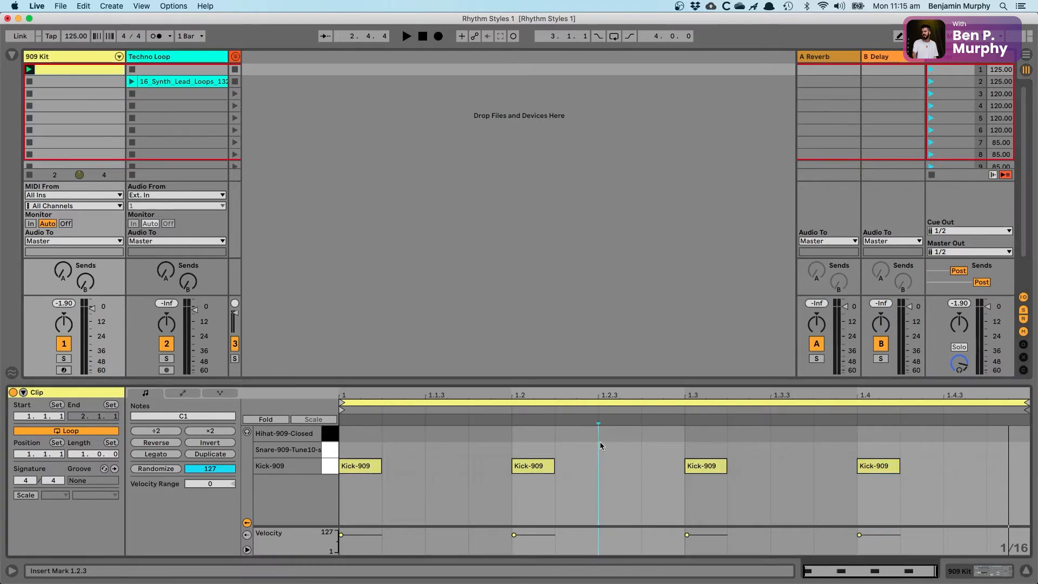
pyautogui.press('b')
pyautogui.click(531, 449)
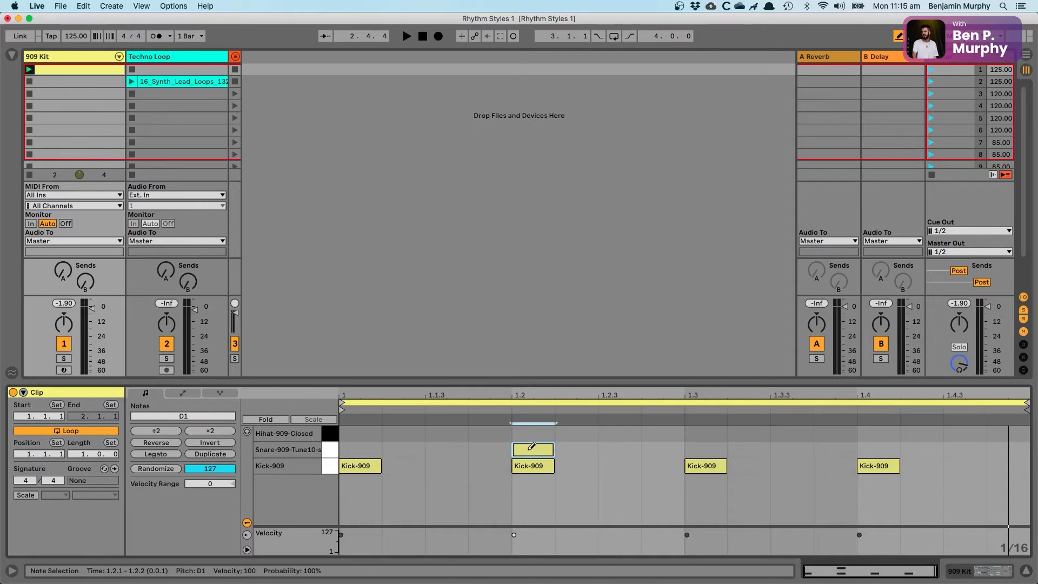
pyautogui.click(873, 449)
pyautogui.press('b')
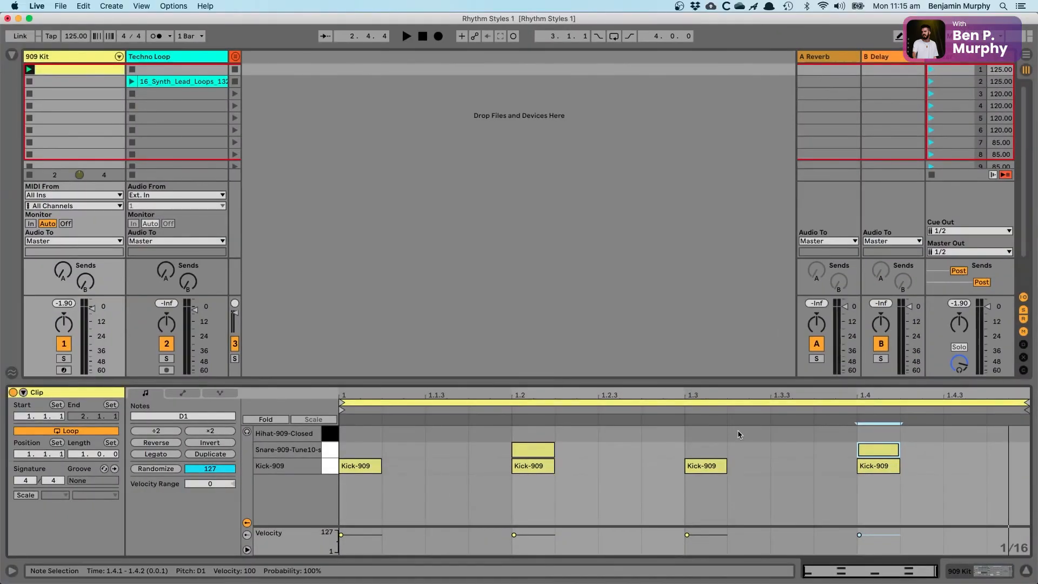
pyautogui.click(29, 69)
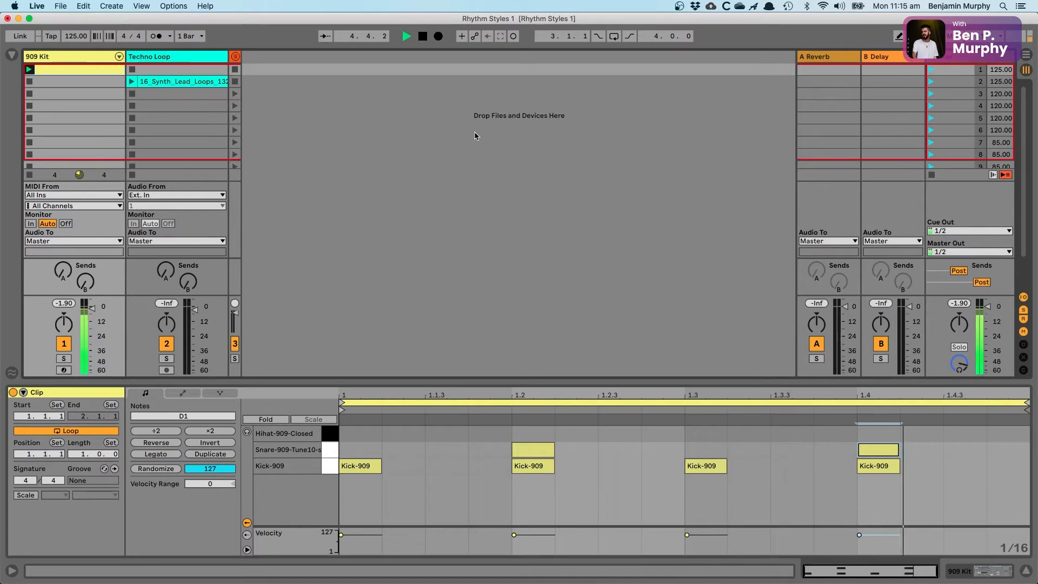
pyautogui.press('space')
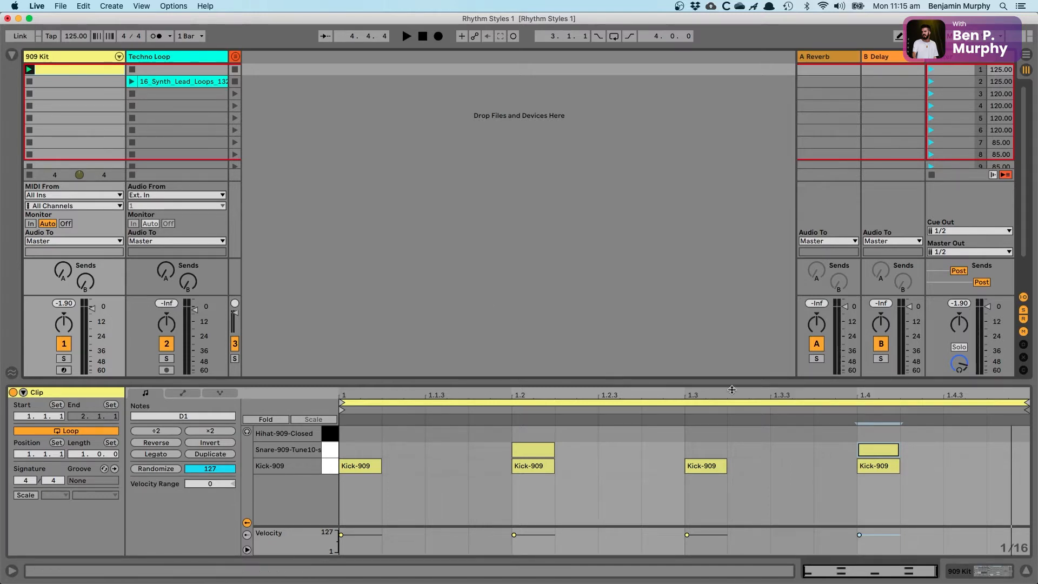
# - Examine how the snare notes line up with the kicks on beats 1.2 and 1.4
pyautogui.click(512, 440)
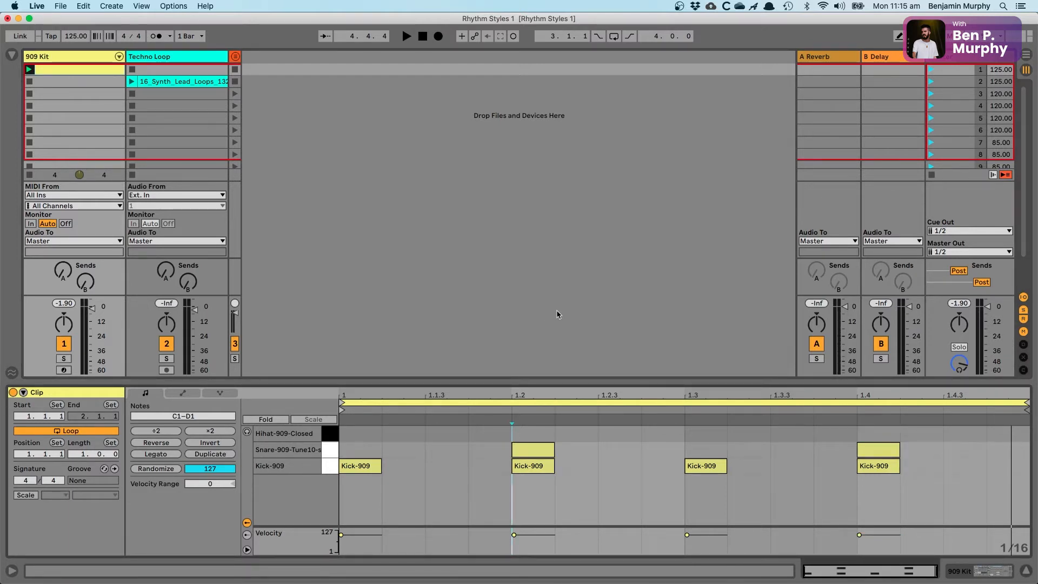
pyautogui.click(531, 465)
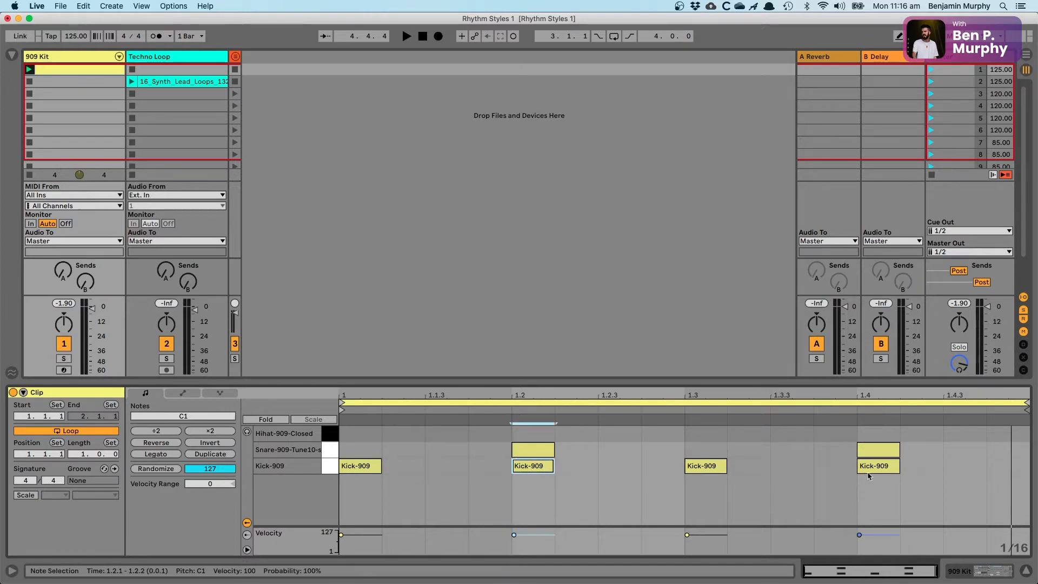
pyautogui.click(534, 450)
pyautogui.click(895, 451)
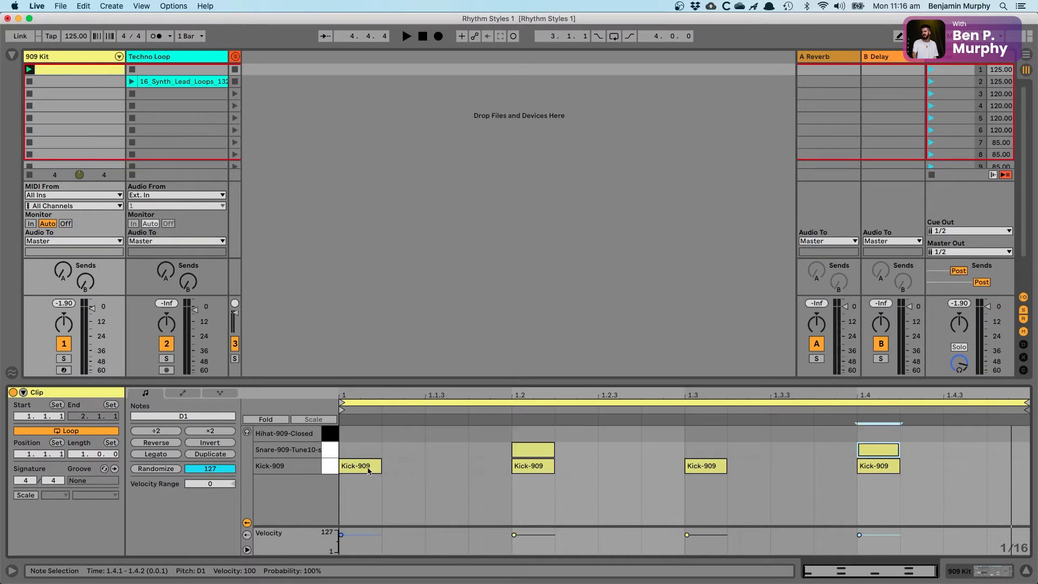
pyautogui.click(363, 466)
pyautogui.click(711, 470)
pyautogui.click(535, 467)
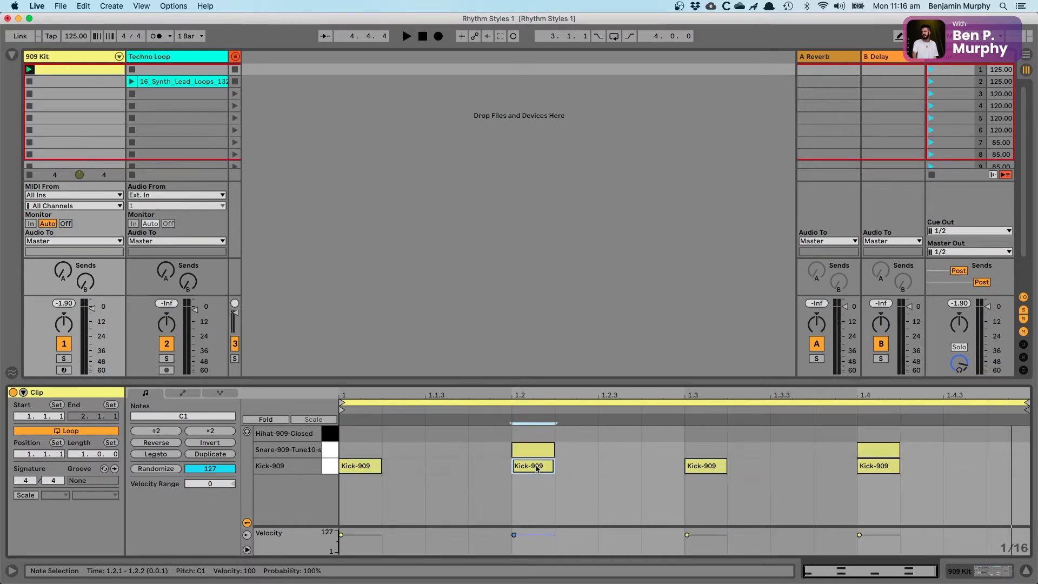
pyautogui.click(879, 471)
pyautogui.click(701, 448)
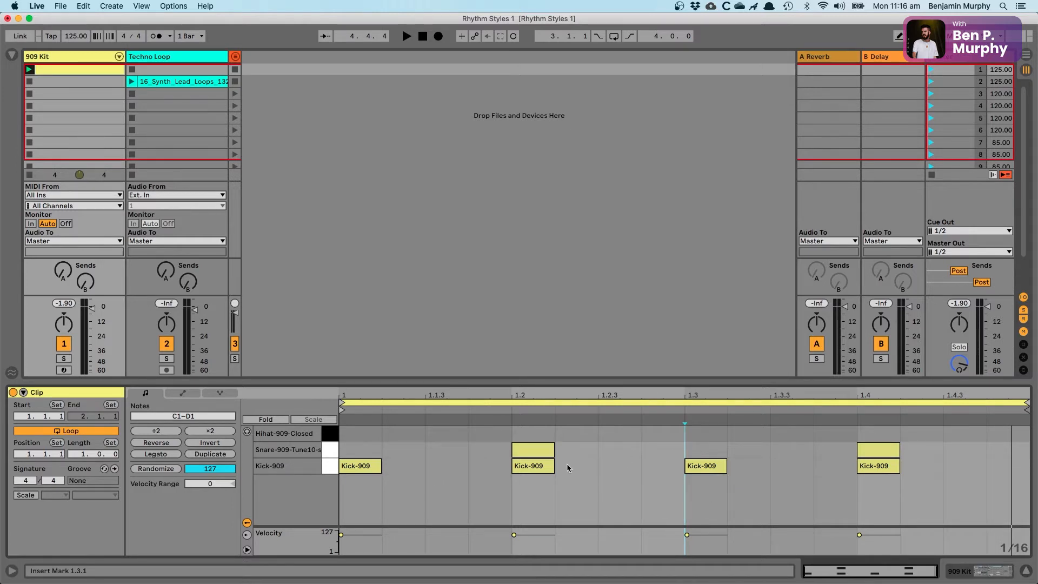
pyautogui.click(515, 464)
pyautogui.moveTo(517, 466); pyautogui.dragTo(542, 466)
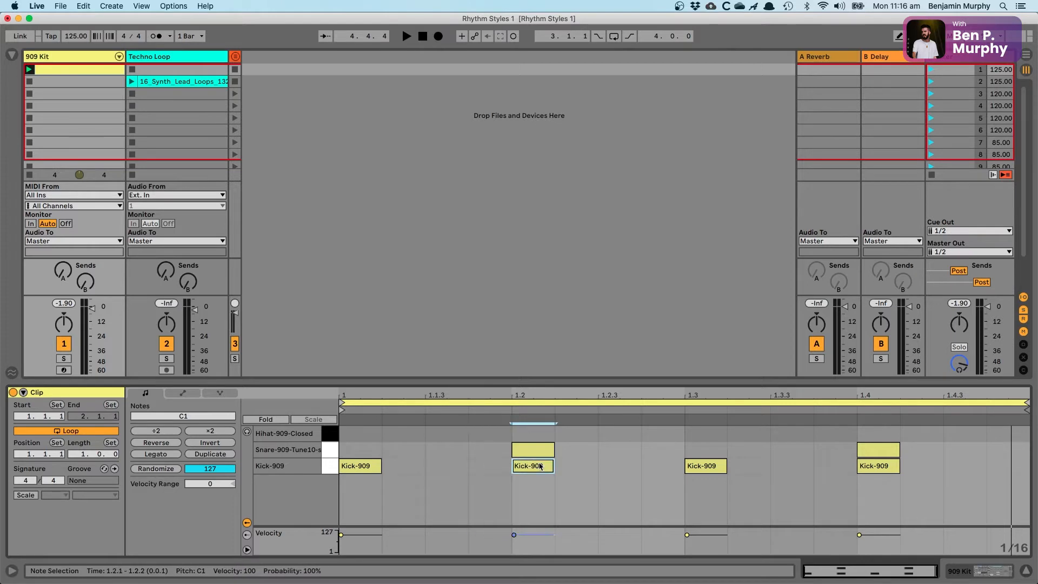
pyautogui.click(513, 432)
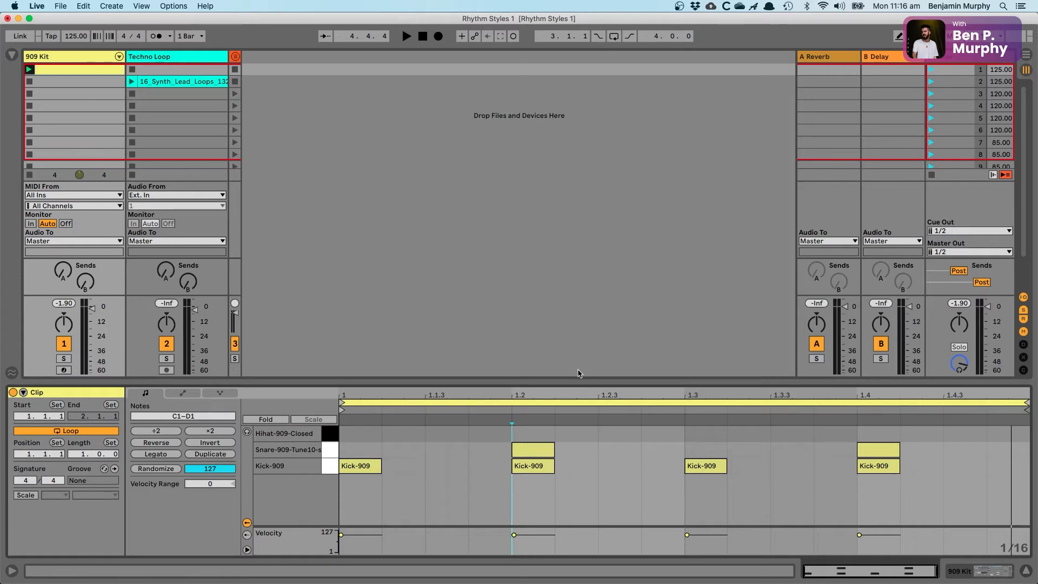
# - Draw a closed hi-hat note at 1.1.3, halfway between the first two kicks
pyautogui.press('b')
pyautogui.click(442, 433)
pyautogui.press('b')
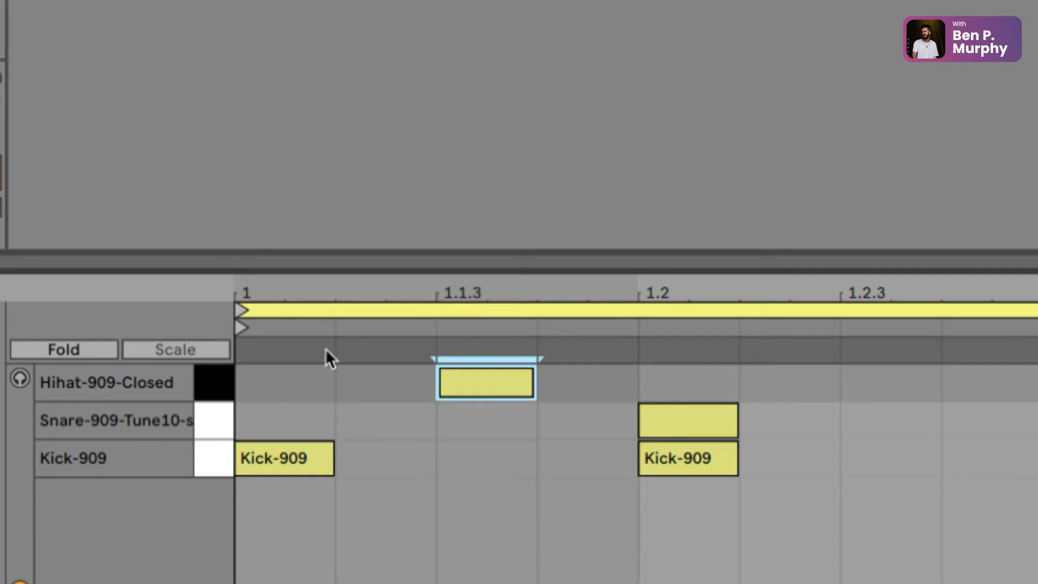
pyautogui.click(253, 381)
pyautogui.moveTo(253, 380); pyautogui.dragTo(631, 388)
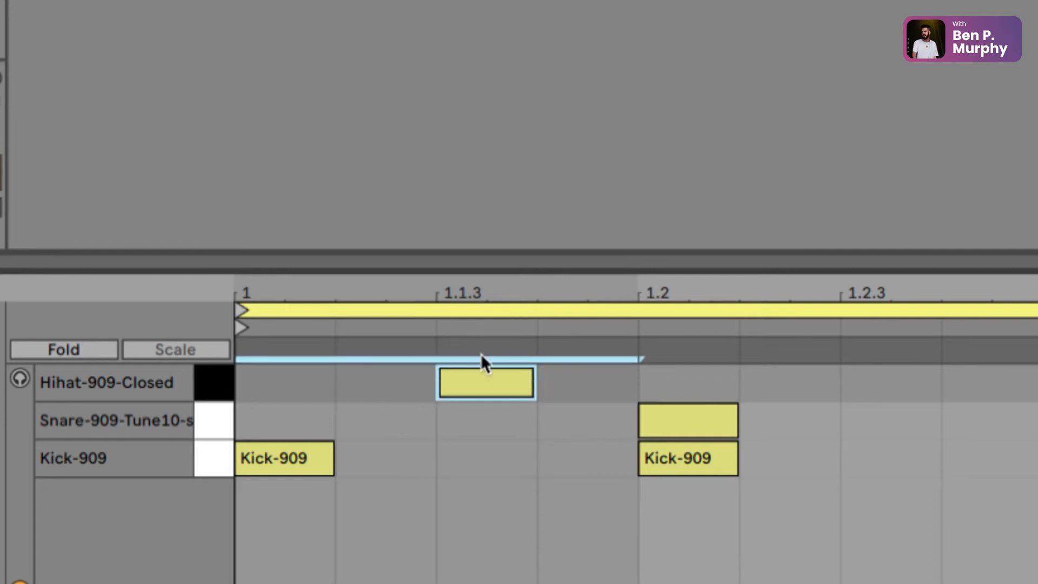
pyautogui.click(463, 381)
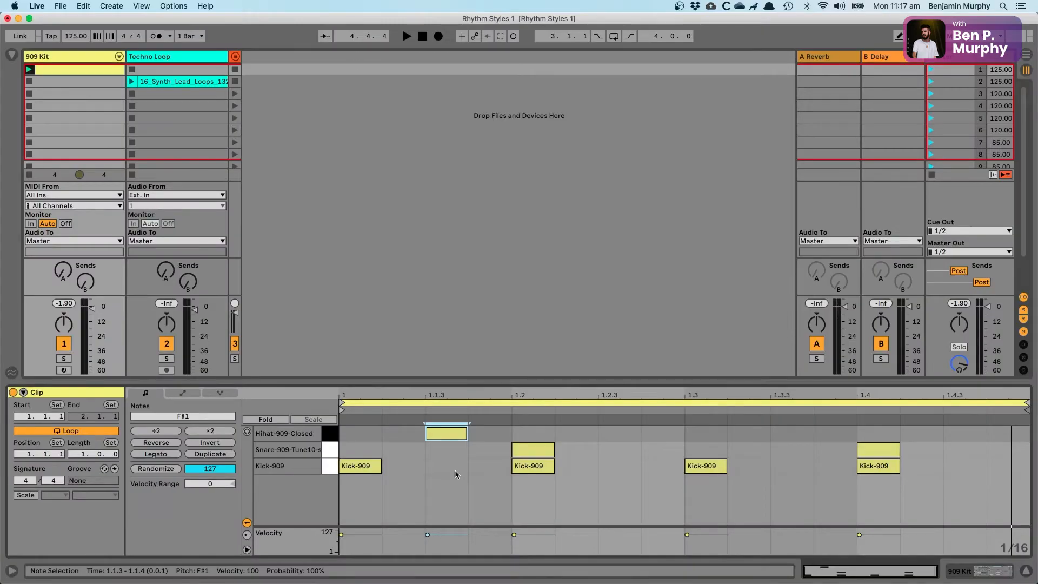
# - Switch the note editor's fixed grid to 1/8 and return it to 1/16
pyautogui.rightClick(498, 450)
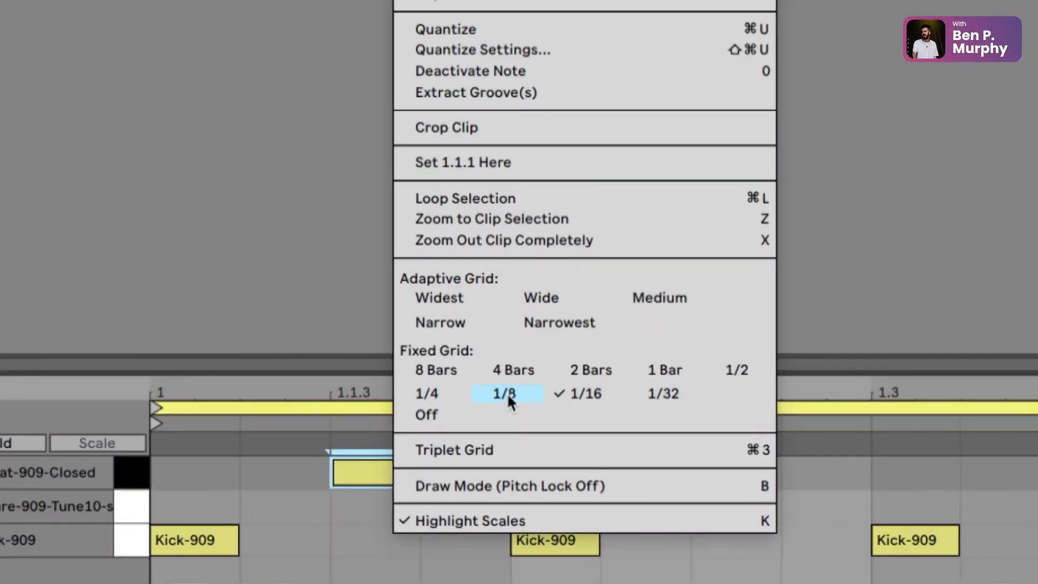
pyautogui.click(509, 395)
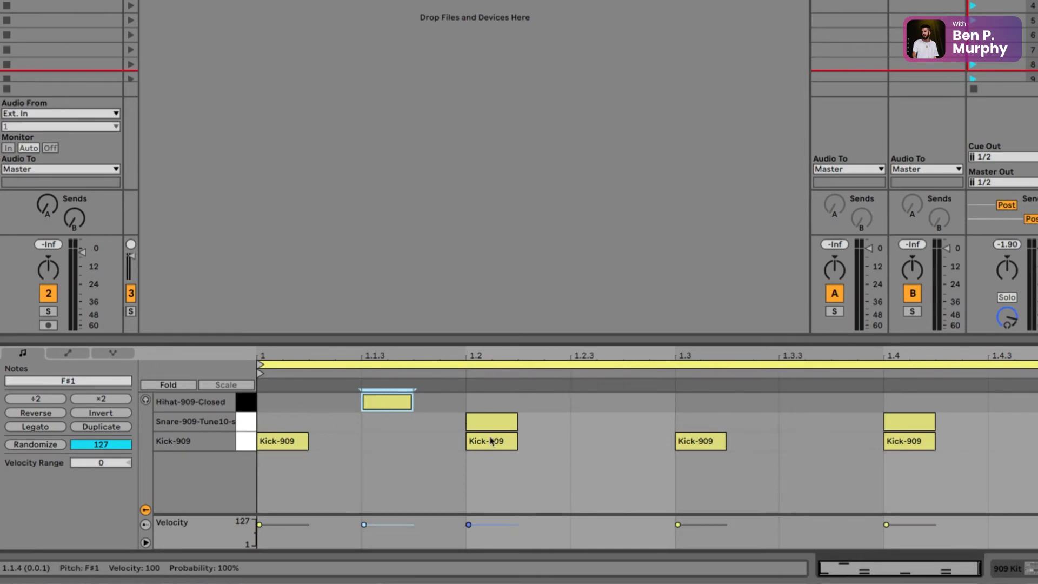
pyautogui.rightClick(441, 418)
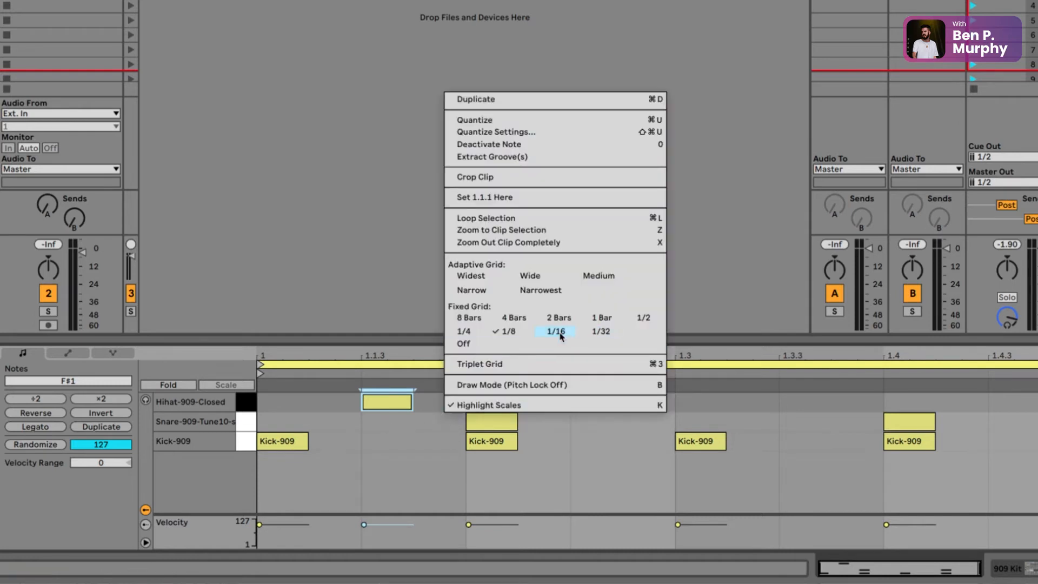
pyautogui.click(563, 337)
# - Draw closed hi-hat notes at 1.2.3, 1.3.3 and 1.4.3 and play the clip
pyautogui.press('b')
pyautogui.click(585, 399)
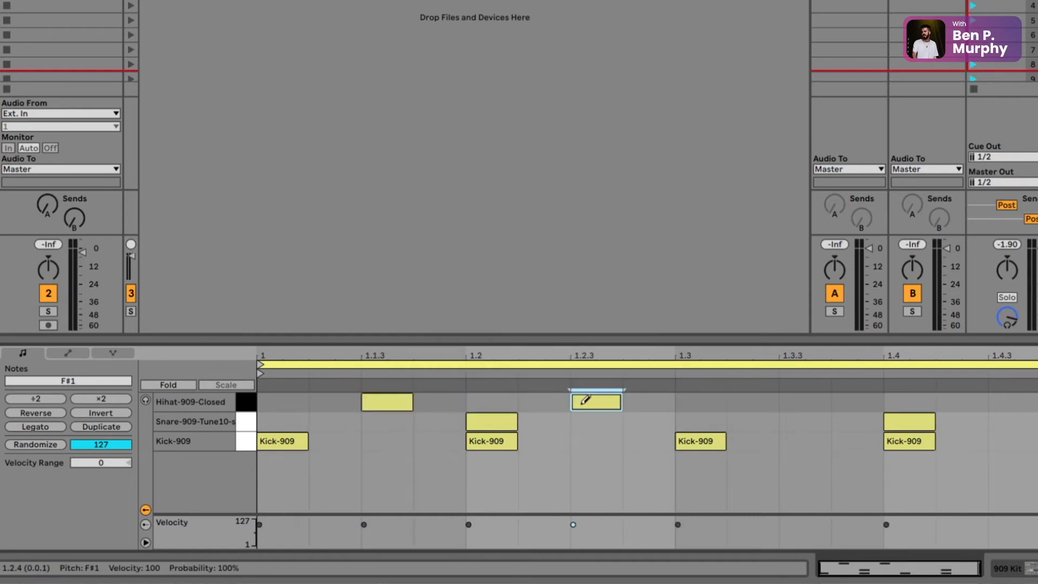
pyautogui.click(793, 401)
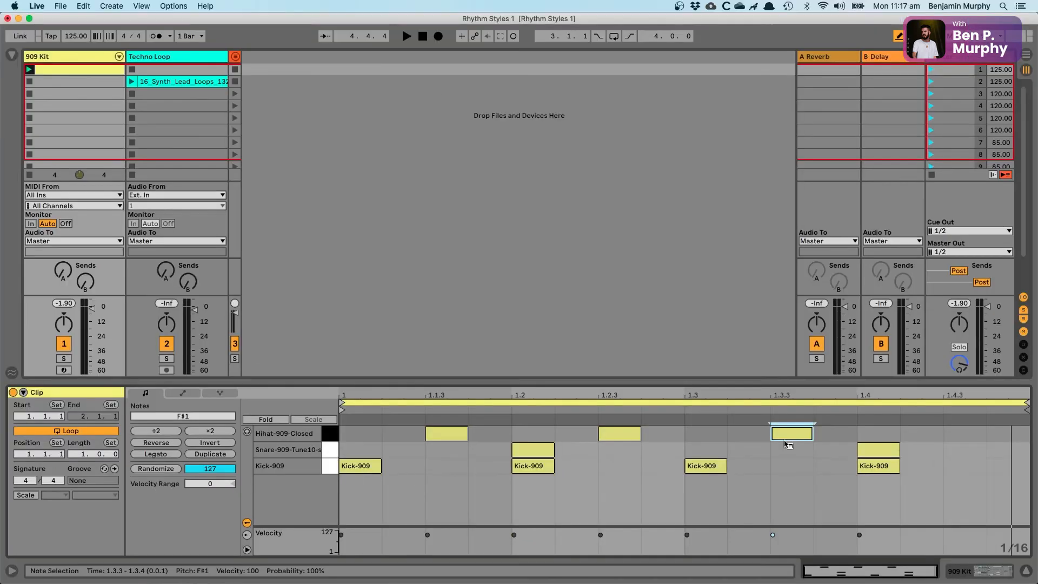
pyautogui.click(950, 432)
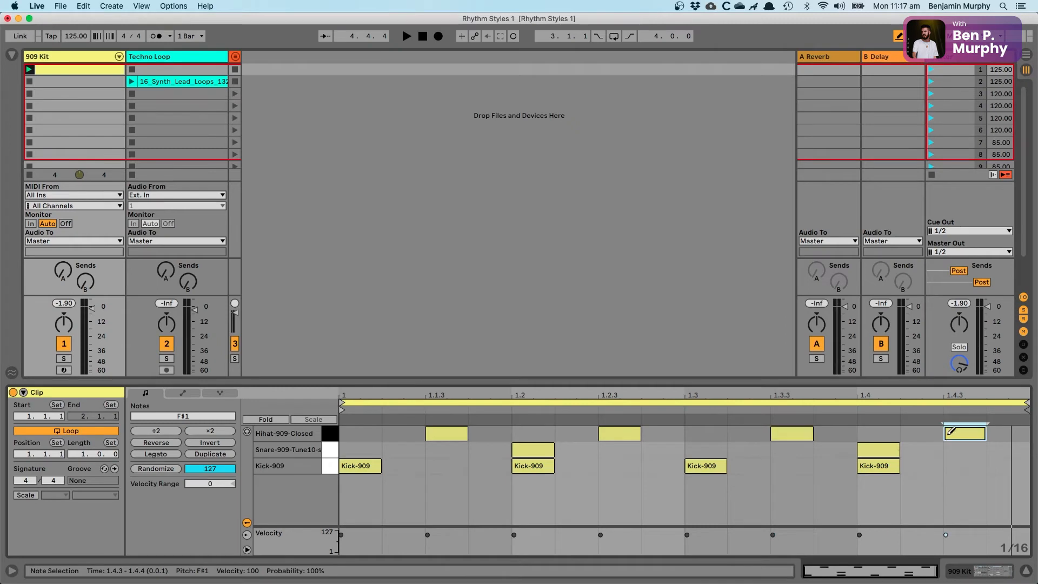
pyautogui.press('b')
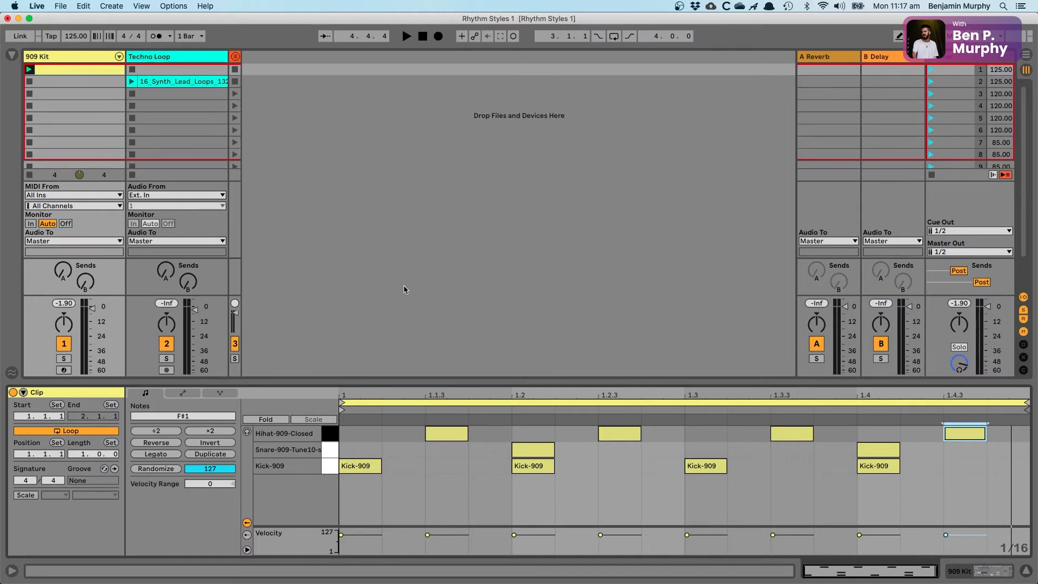
pyautogui.press('space')
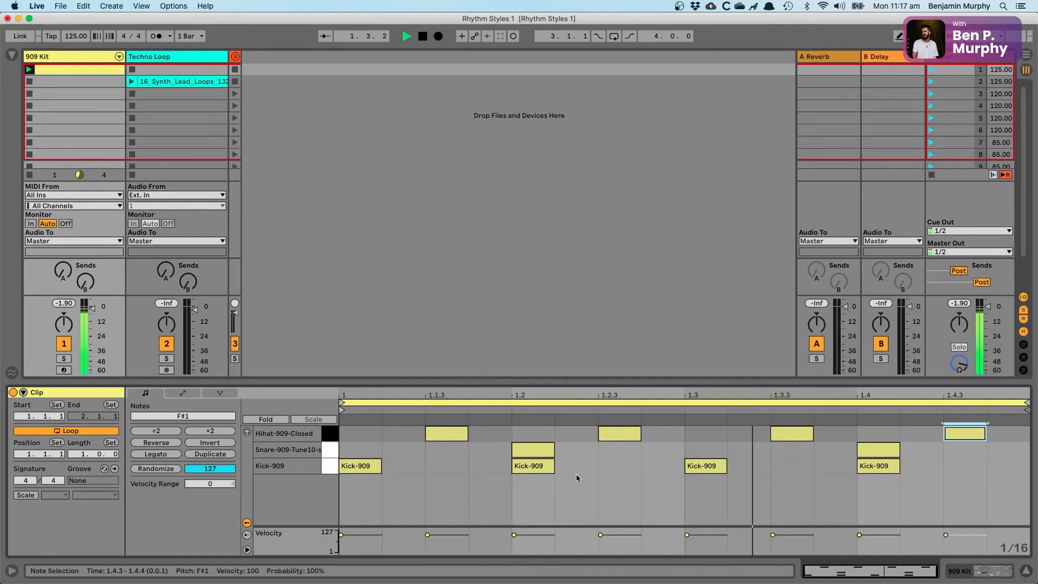
# - Fill the closed hi-hat lane with sixteenth notes across the whole bar and audition the clip
pyautogui.click(683, 449)
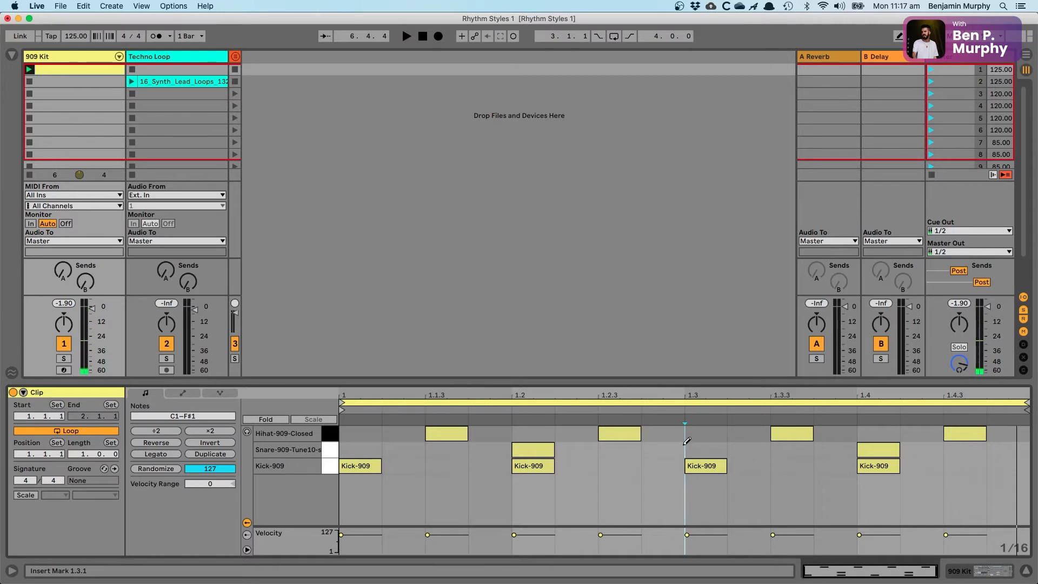
pyautogui.press('b')
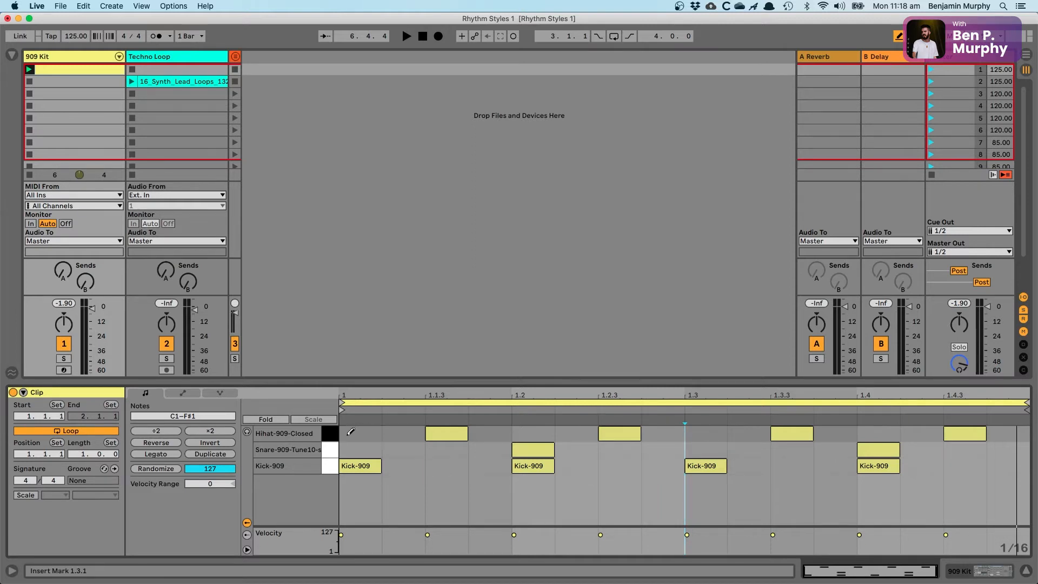
pyautogui.moveTo(351, 431); pyautogui.dragTo(1004, 423)
pyautogui.press('space')
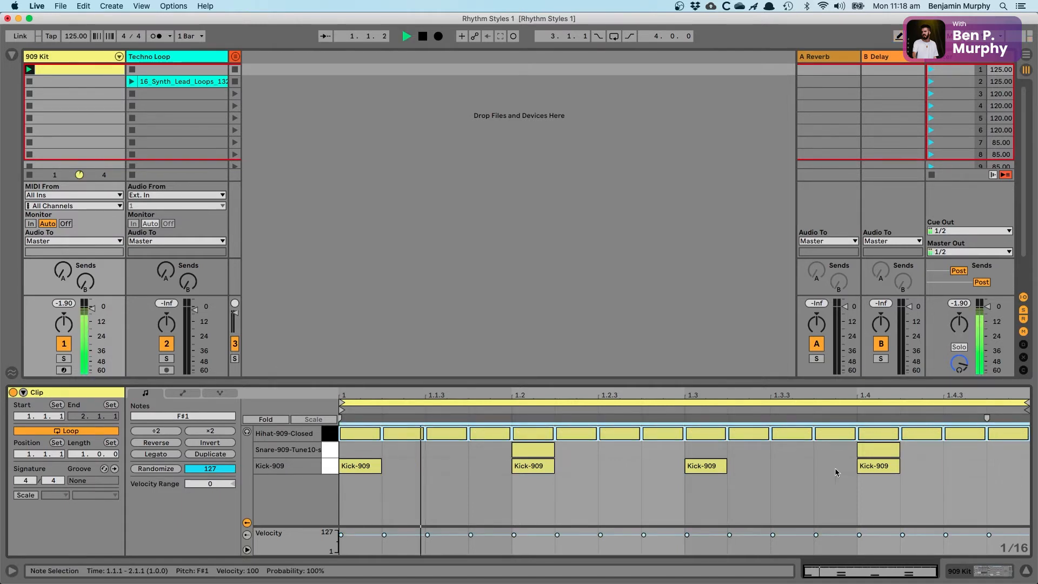
pyautogui.press('space')
# - Select every second closed hi-hat note starting at 1.1.2, lower their velocity to 47 and play the clip
pyautogui.click(509, 460)
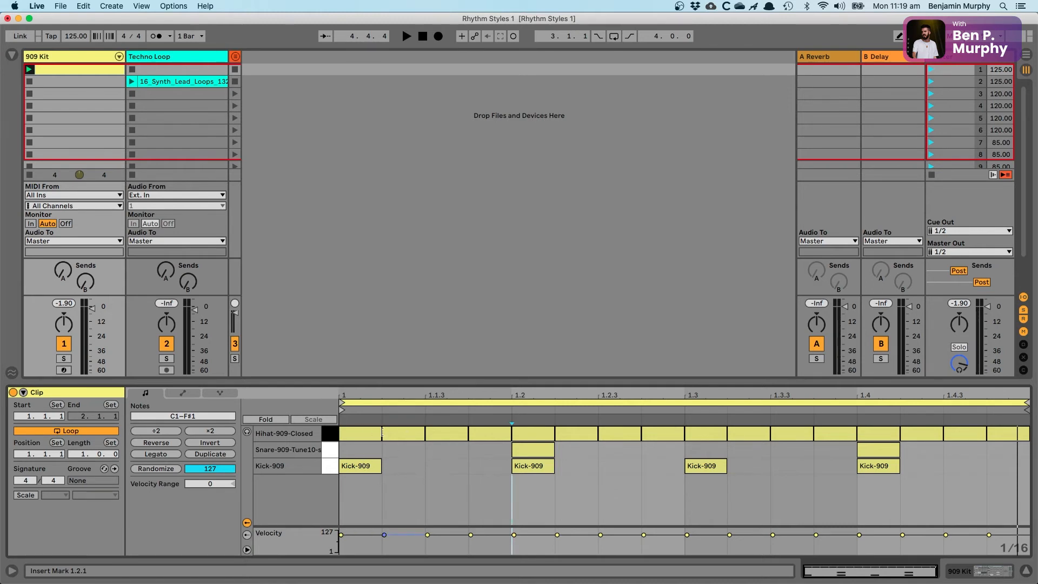
pyautogui.click(410, 430)
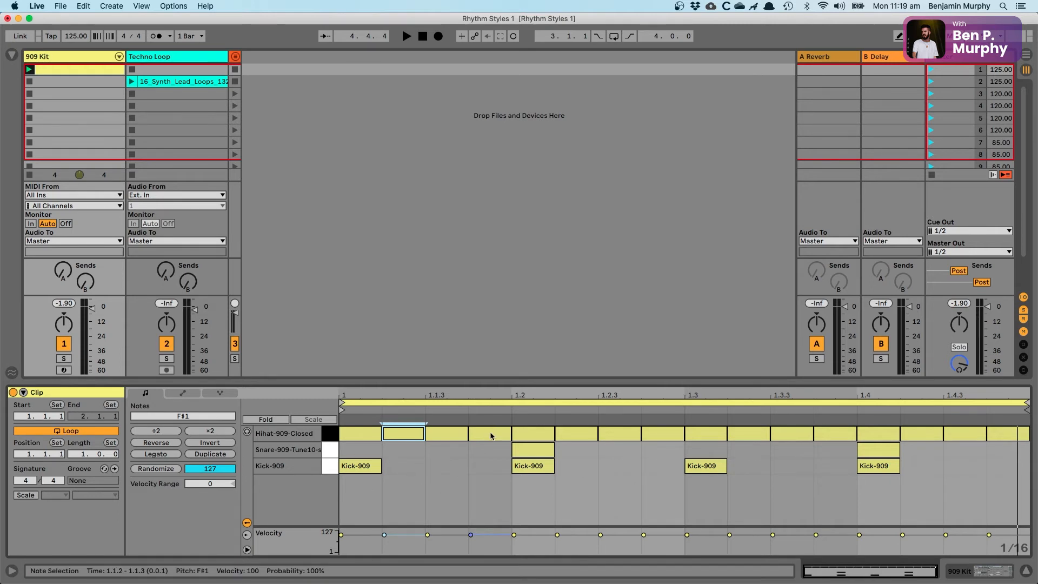
pyautogui.moveTo(490, 439); pyautogui.dragTo(1015, 438)
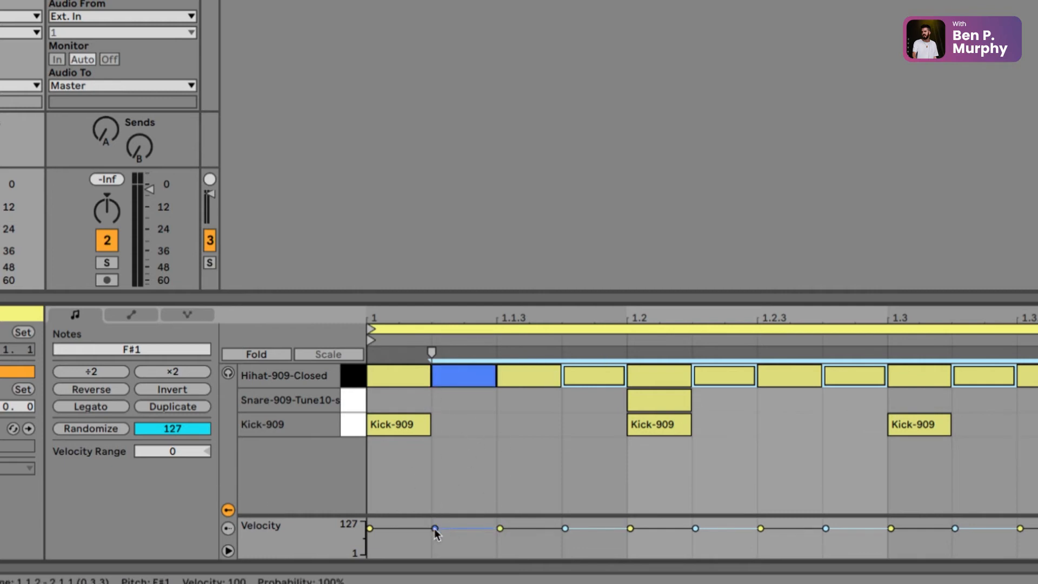
pyautogui.moveTo(435, 529); pyautogui.dragTo(435, 543)
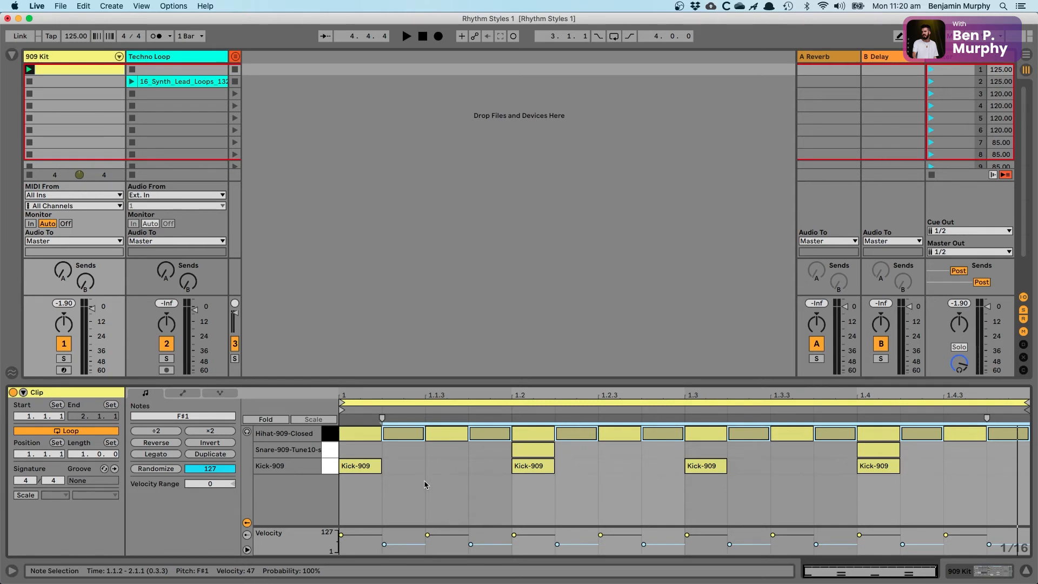
pyautogui.press('space')
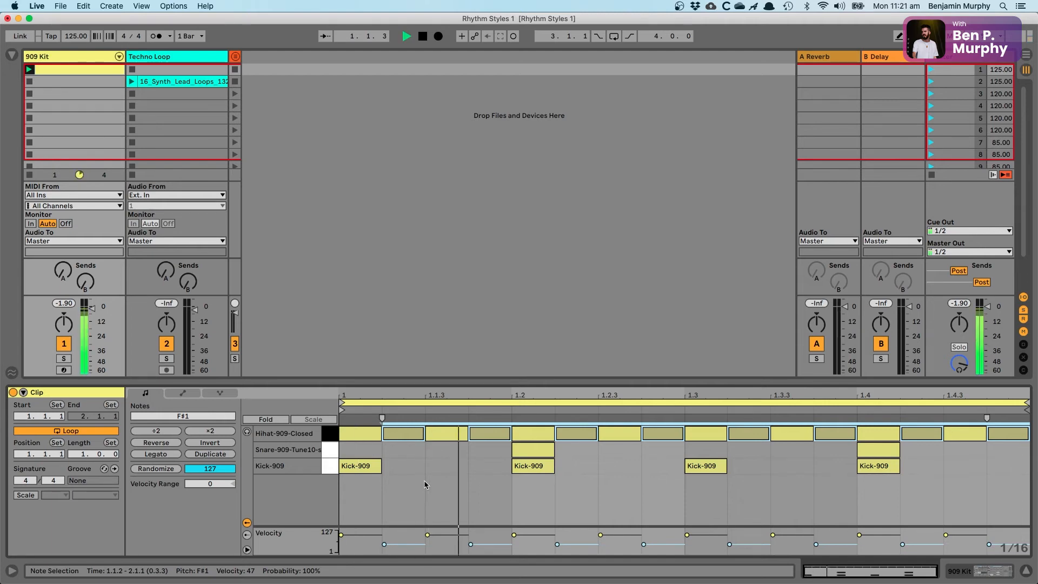
# - Fine-tune the velocity of the selected off-sixteenth hi-hats to 42 during playback, and stop the clip
pyautogui.click(383, 544)
pyautogui.moveTo(383, 544); pyautogui.dragTo(384, 545)
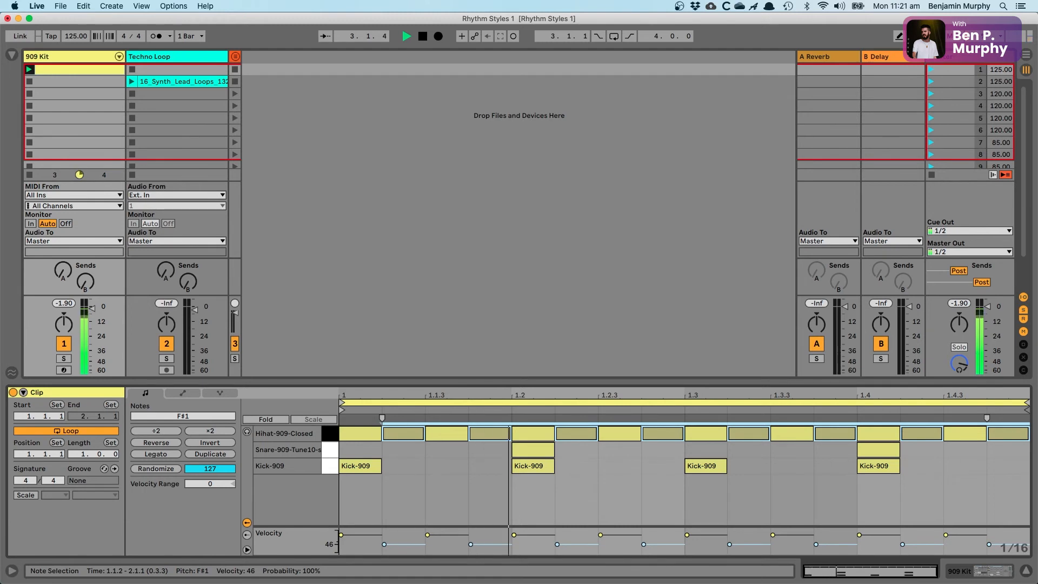
pyautogui.moveTo(384, 544)
pyautogui.mouseDown()
pyautogui.moveTo(384, 535)
pyautogui.moveTo(384, 545)
pyautogui.mouseUp()
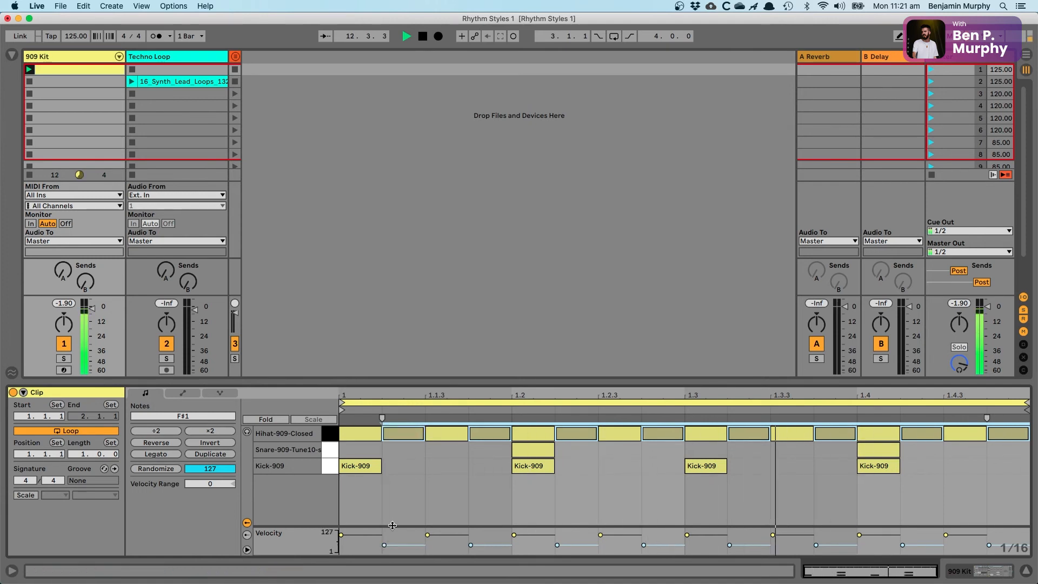
pyautogui.press('space')
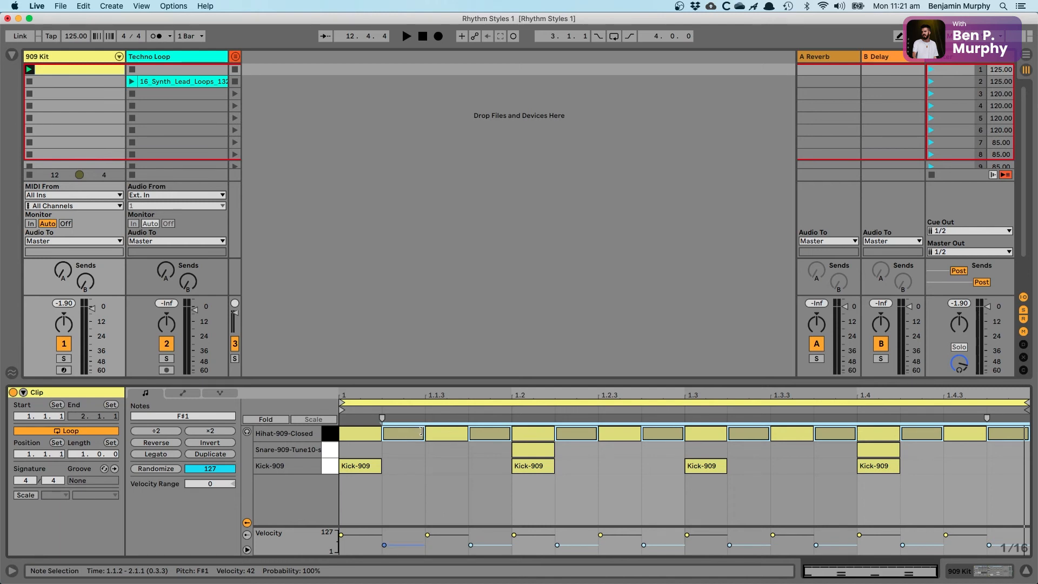
# - Shorten the selected quiet hi-hats to about half a sixteenth and nudge them slightly late, off the grid, while auditioning the swing
pyautogui.moveTo(421, 431)
pyautogui.mouseDown()
pyautogui.moveTo(441, 433)
pyautogui.moveTo(403, 436)
pyautogui.mouseUp()
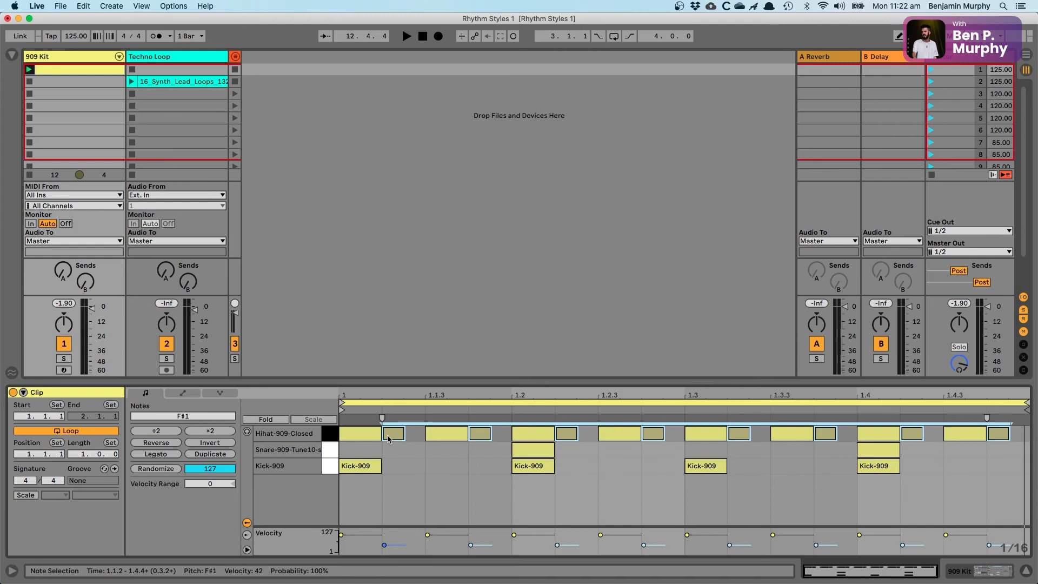
pyautogui.moveTo(388, 438); pyautogui.dragTo(404, 436)
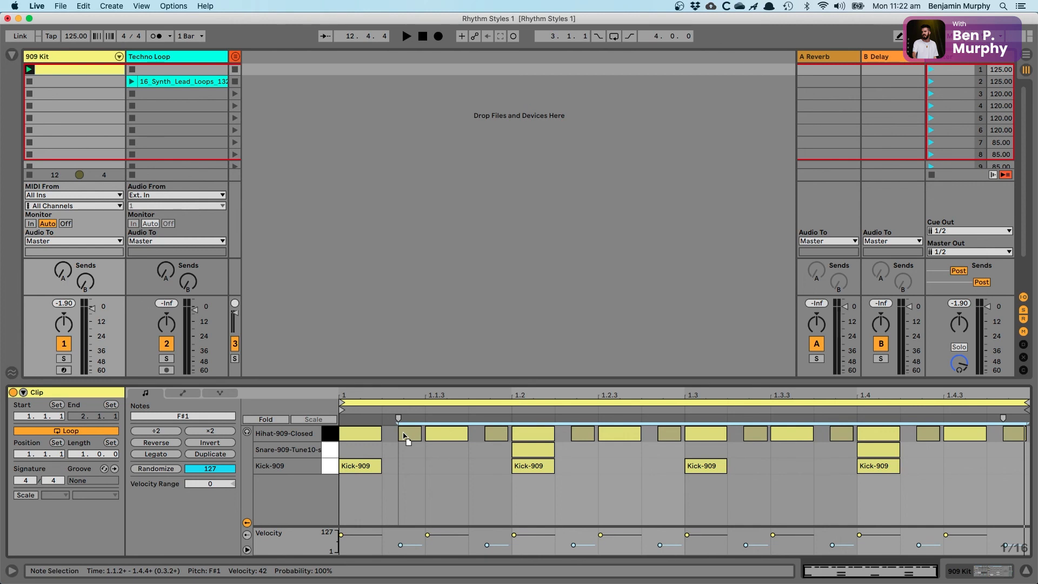
pyautogui.moveTo(404, 436); pyautogui.dragTo(389, 440)
pyautogui.press('space')
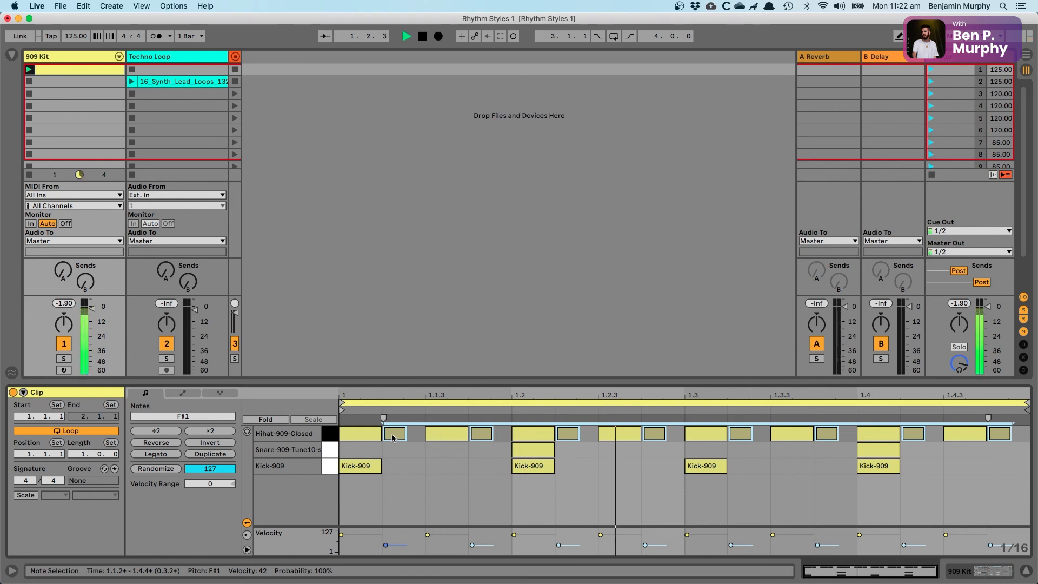
pyautogui.moveTo(393, 436)
pyautogui.mouseDown()
pyautogui.moveTo(410, 432)
pyautogui.moveTo(395, 435)
pyautogui.mouseUp()
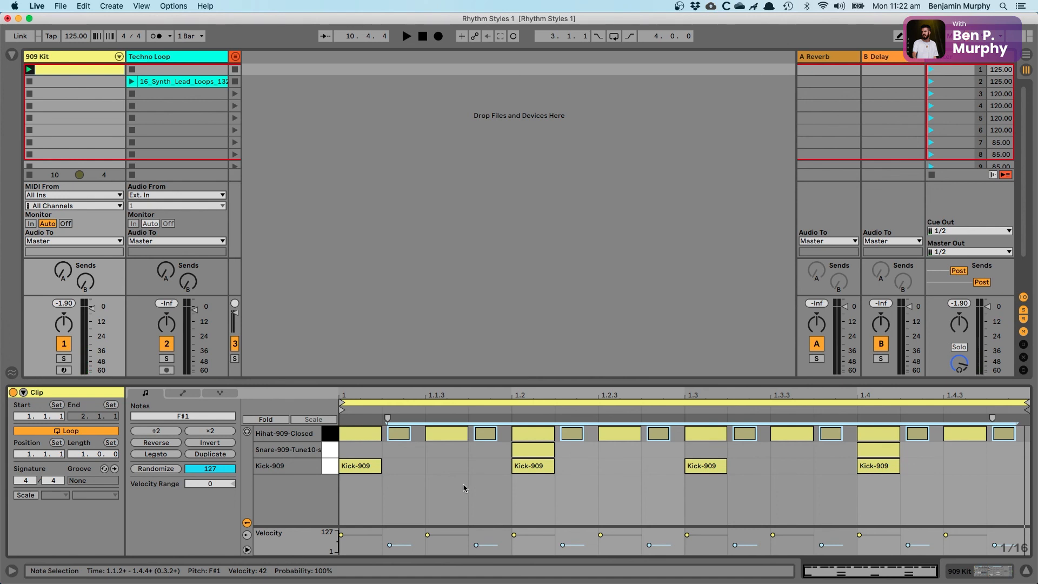
pyautogui.click(384, 453)
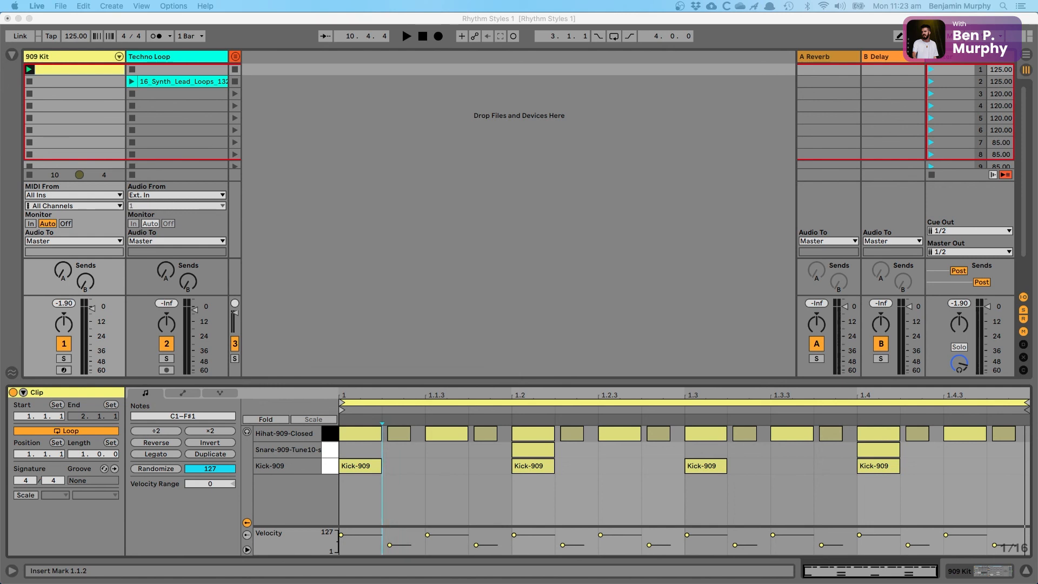
# - Audition the Techno Loop synth clip together with the 909 Kit drum clip, and stop all clips
pyautogui.click(132, 81)
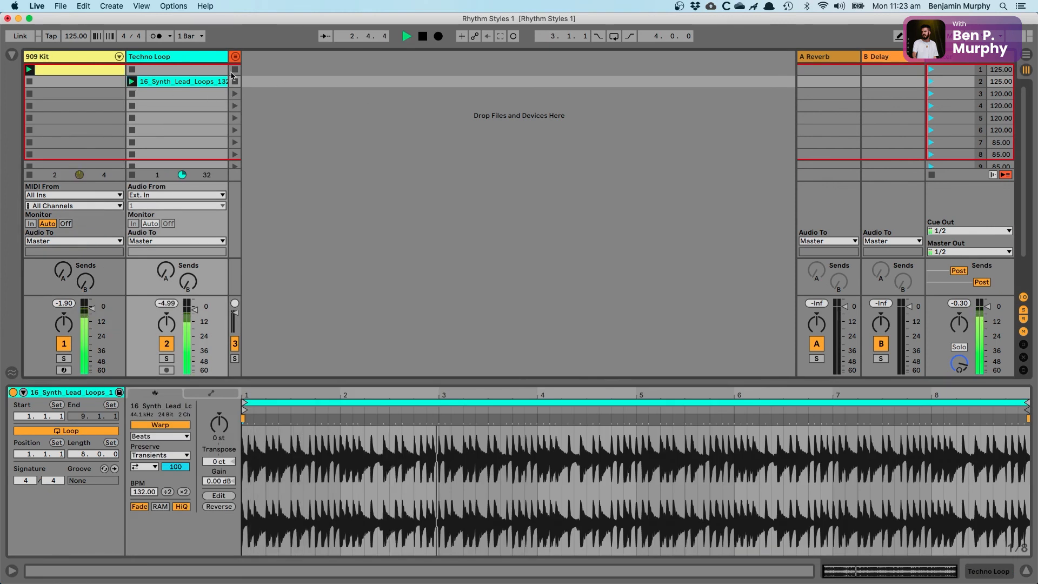
pyautogui.click(89, 59)
pyautogui.click(88, 69)
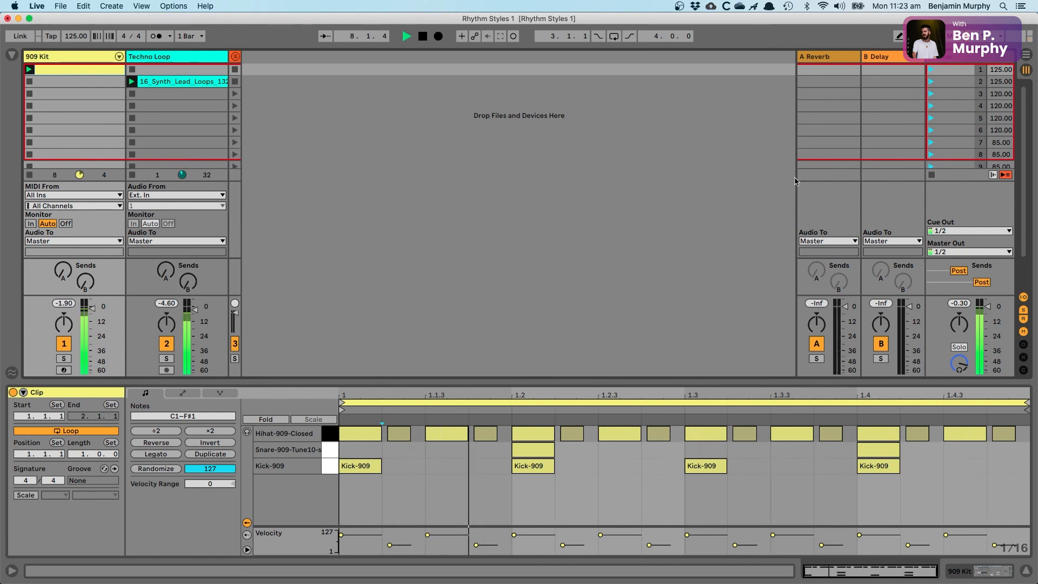
pyautogui.click(930, 174)
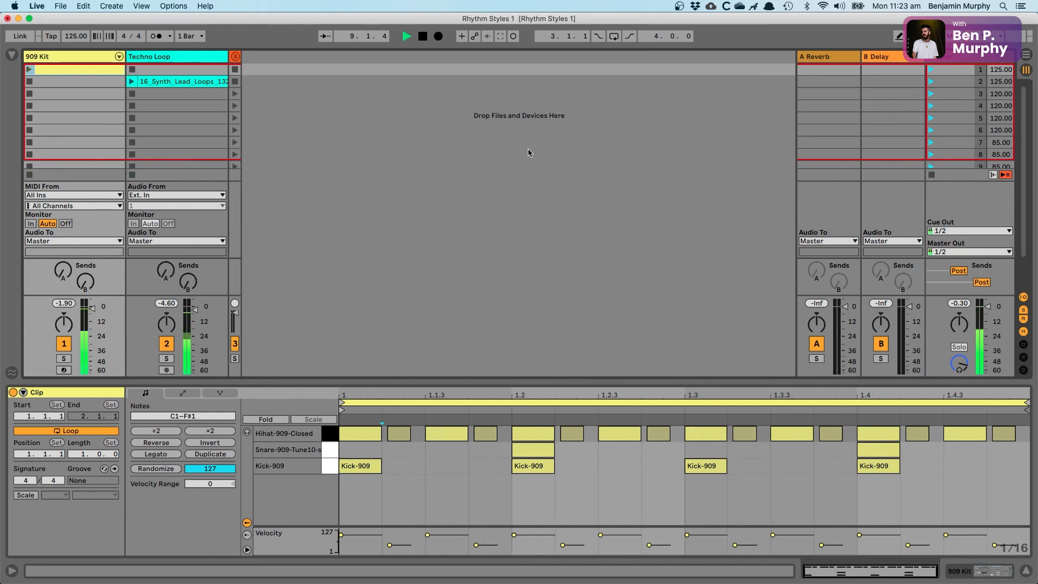